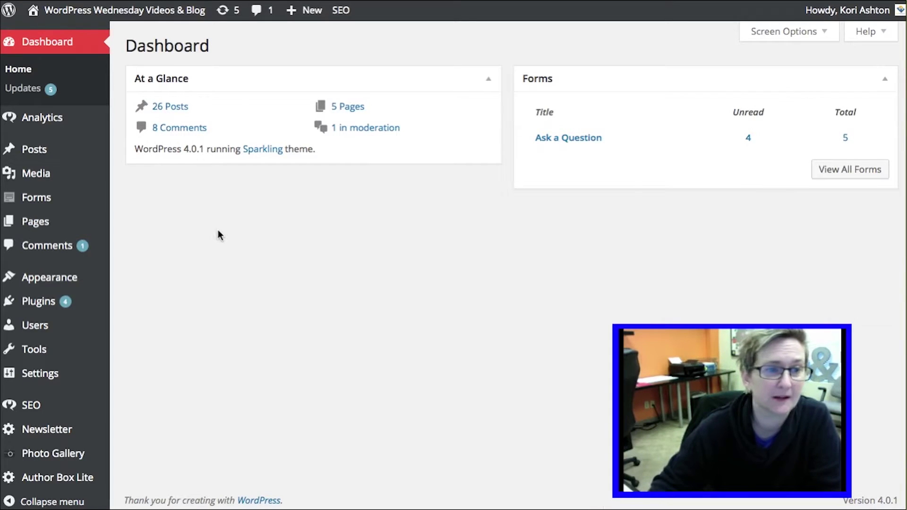
- Go to Add New plugins and search the directory for 'ultimate coming soon'
mouse_move(61, 301)
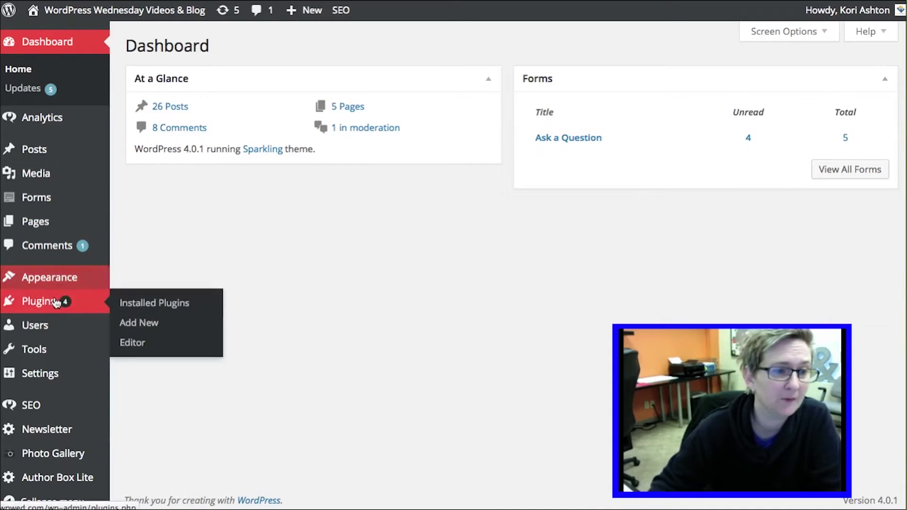
left_click(161, 307)
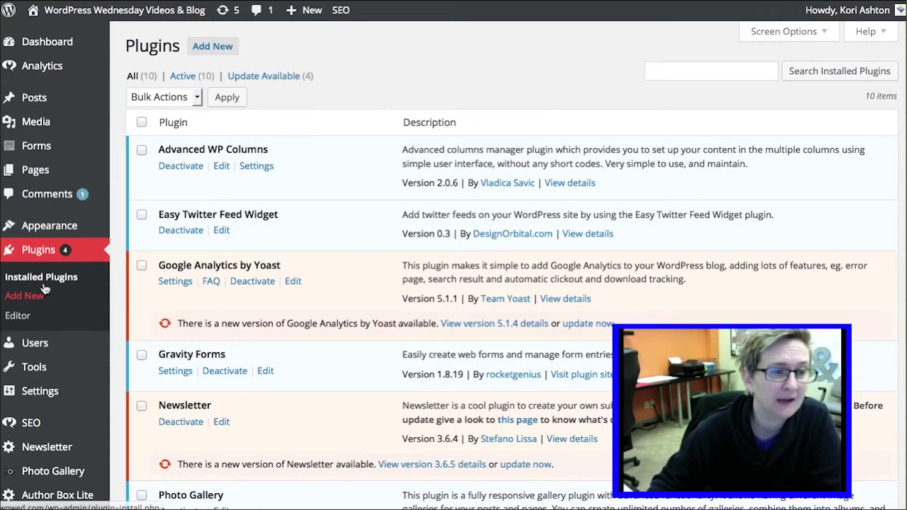
left_click(44, 298)
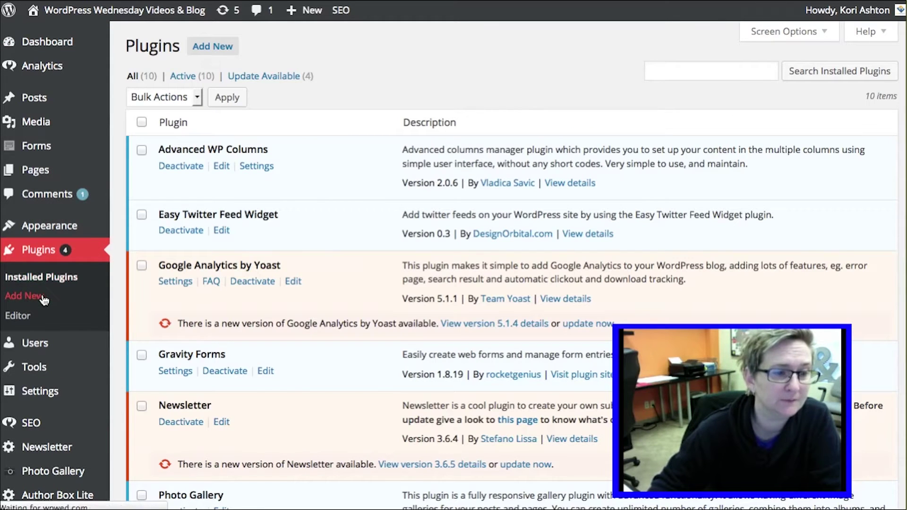
left_click(814, 83)
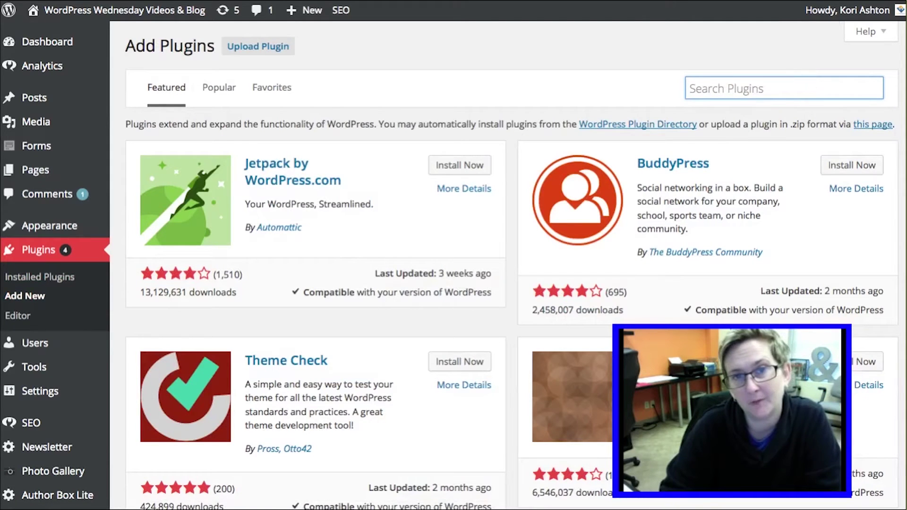
type("s")
key("BackSpace")
type("ultim")
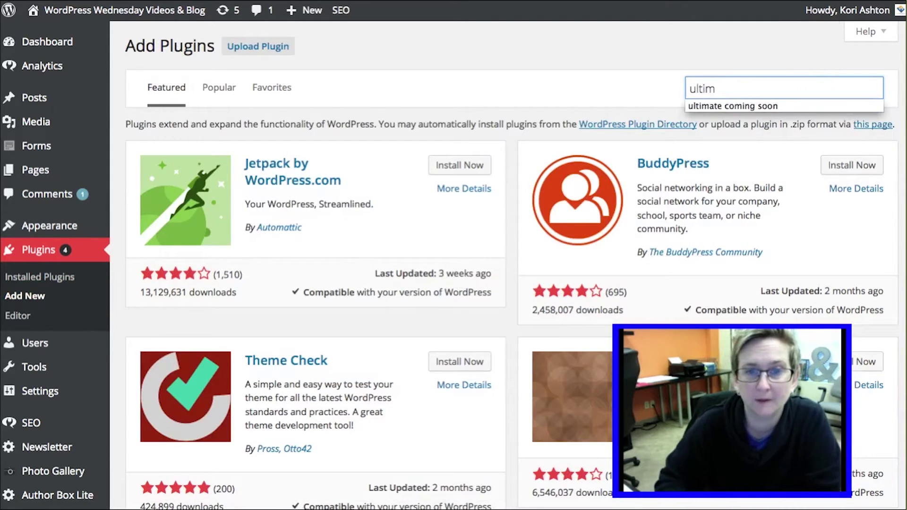
left_click(803, 106)
key("Return")
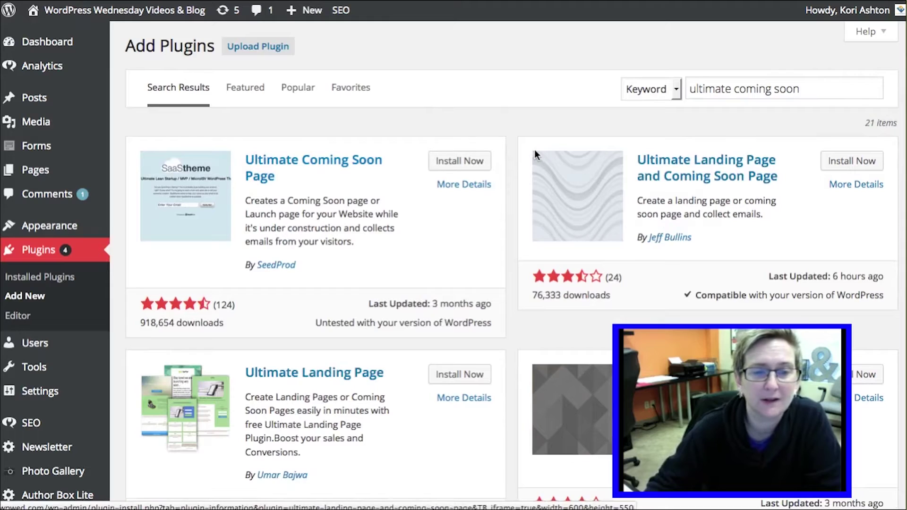
- Scroll through the 21 results, headed by SeedProd's Ultimate Coming Soon Page
scroll(529, 151, "down", 12)
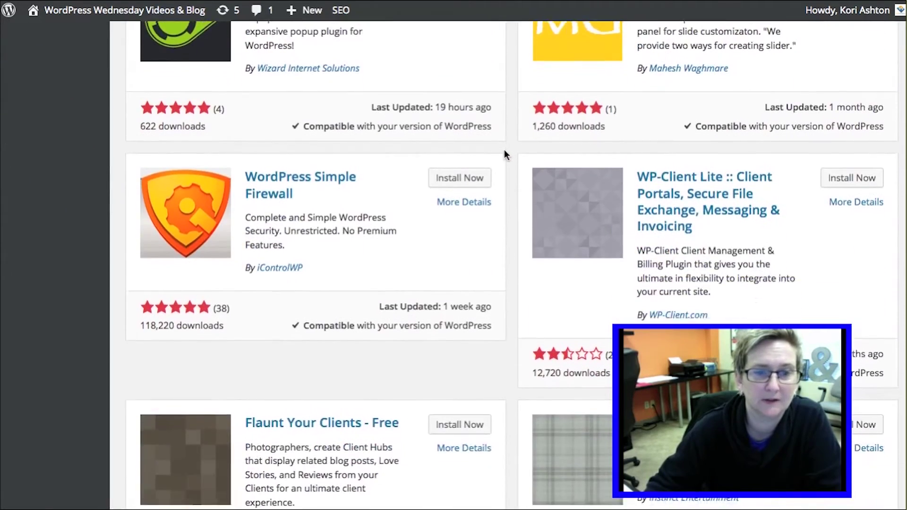
scroll(517, 149, "down", 8)
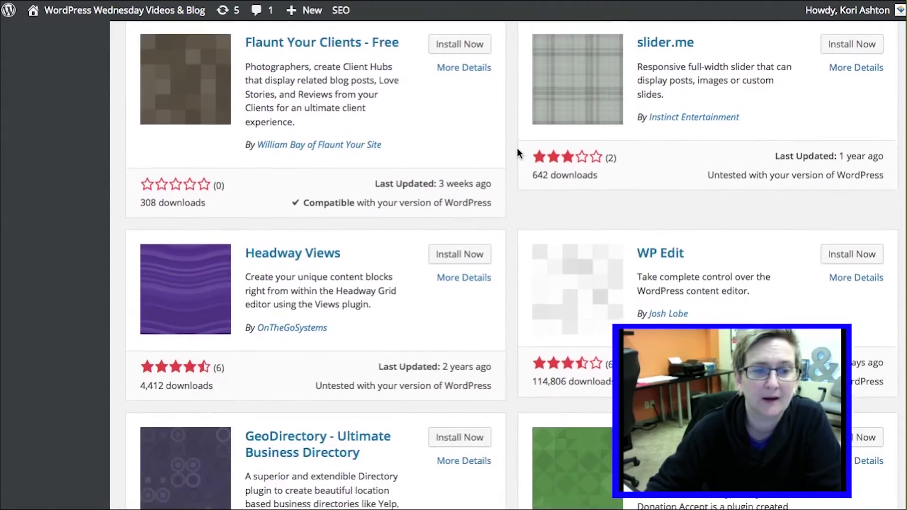
scroll(517, 149, "down", 8)
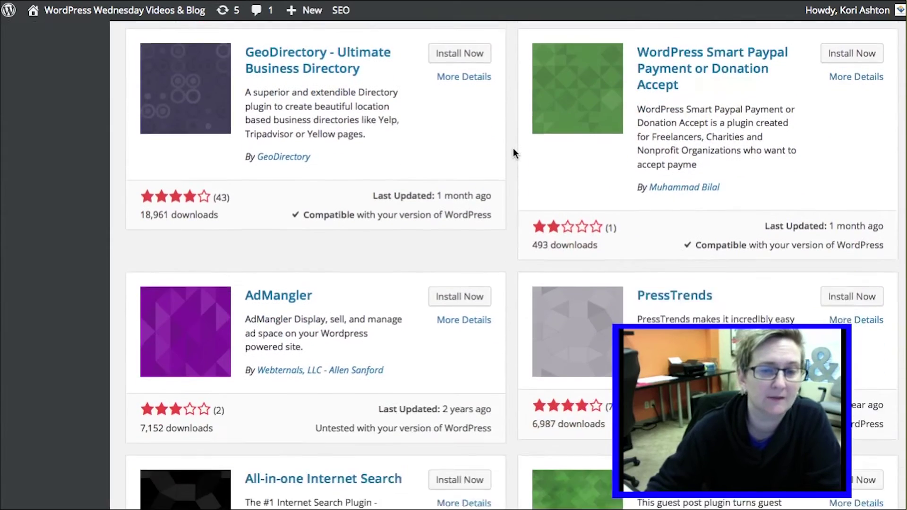
scroll(513, 149, "down", 3)
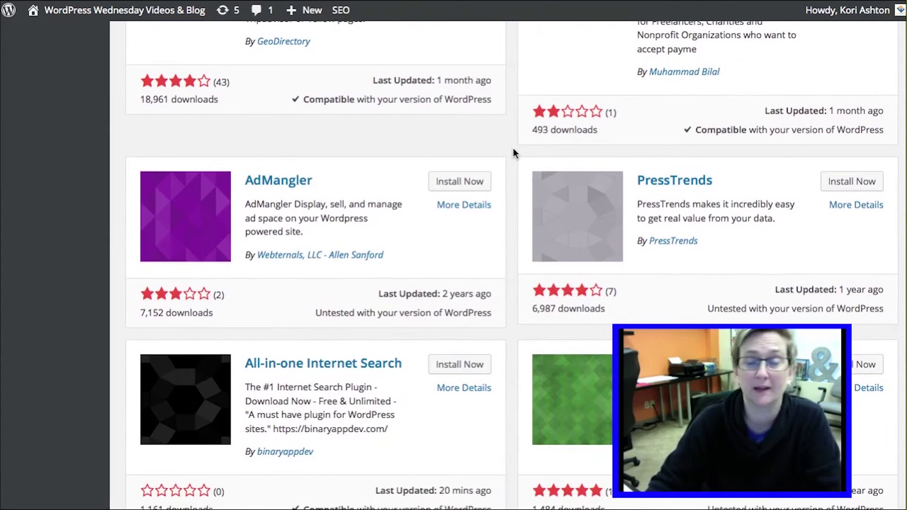
scroll(513, 148, "up", 10)
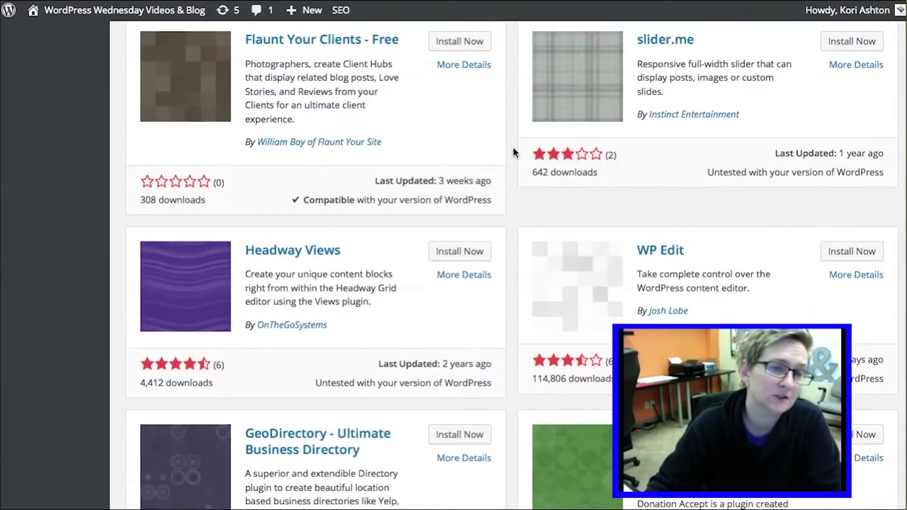
scroll(513, 147, "up", 20)
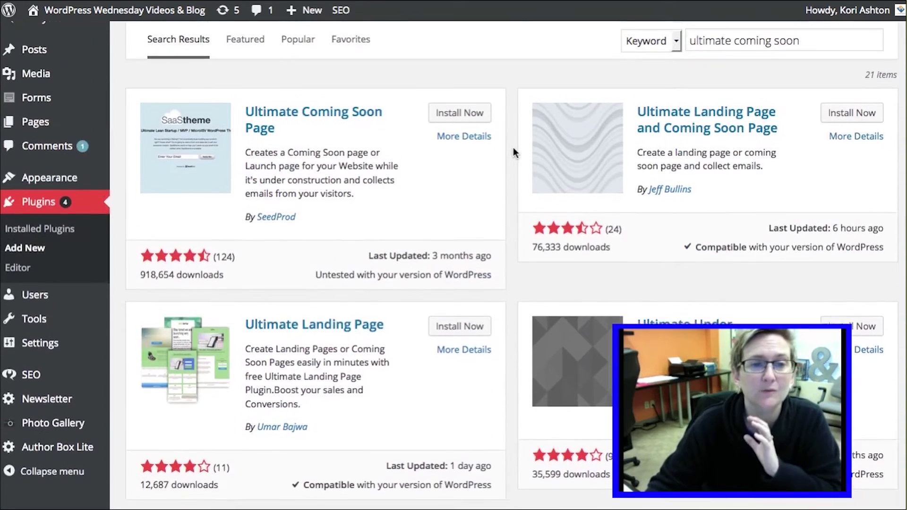
scroll(513, 147, "up", 2)
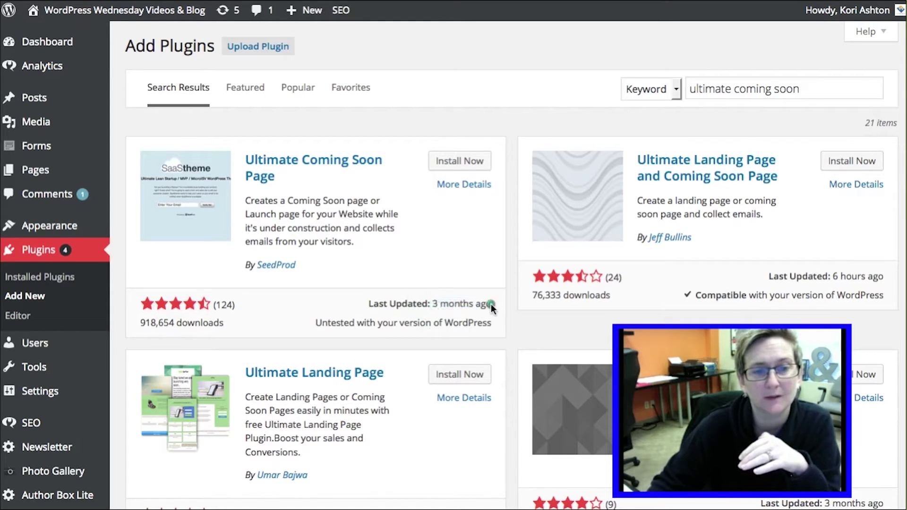
- Check Ultimate Coming Soon Page's Last Updated date (3 months ago, 918,654 downloads)
mouse_move(489, 306)
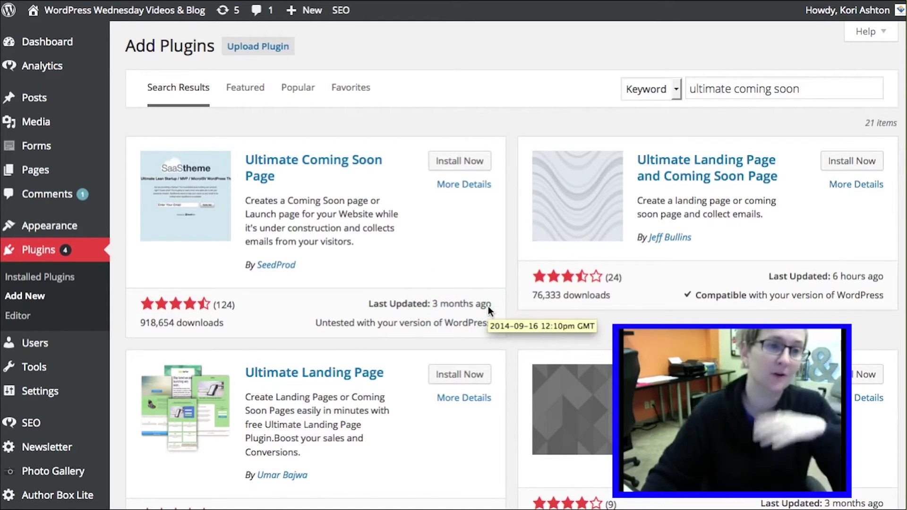
- Install Ultimate Coming Soon Page 1.11.1, confirm, and activate the plugin
left_click(459, 161)
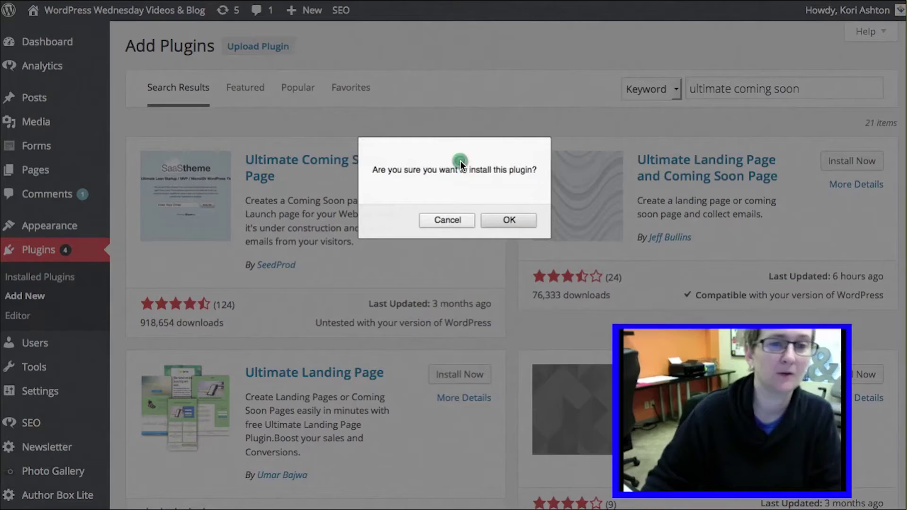
left_click(522, 220)
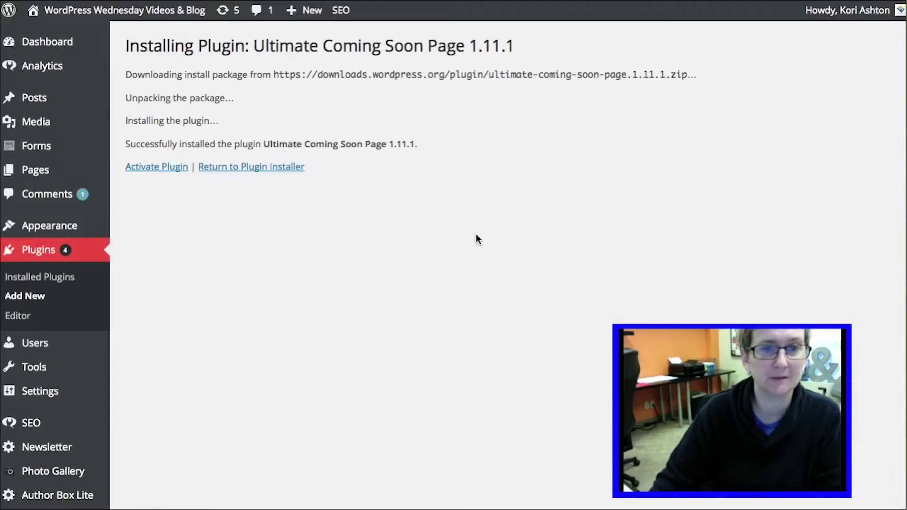
left_click(142, 167)
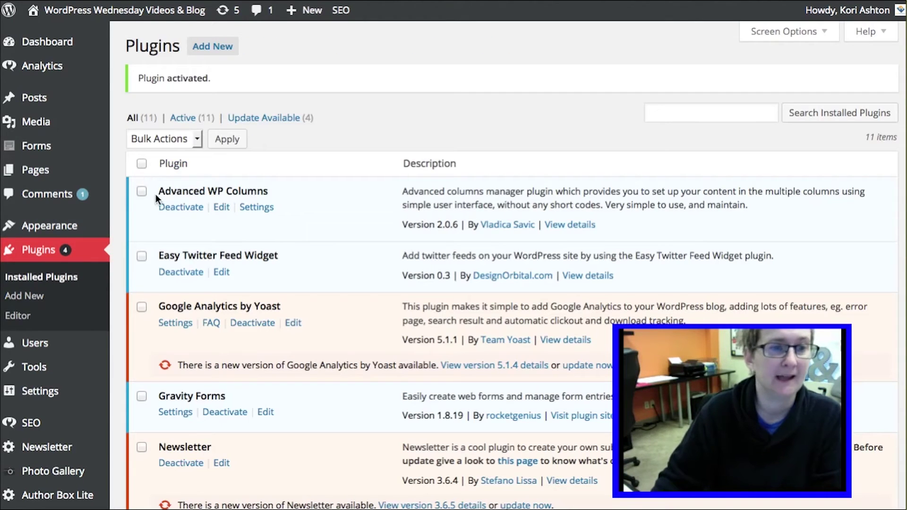
- Open the plugin's Coming Soon settings page under Settings
scroll(80, 319, "down", 3)
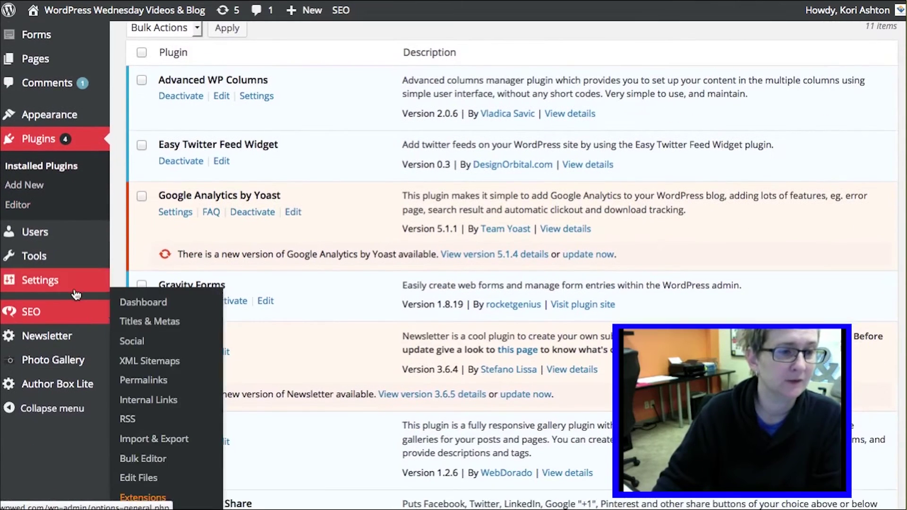
mouse_move(75, 289)
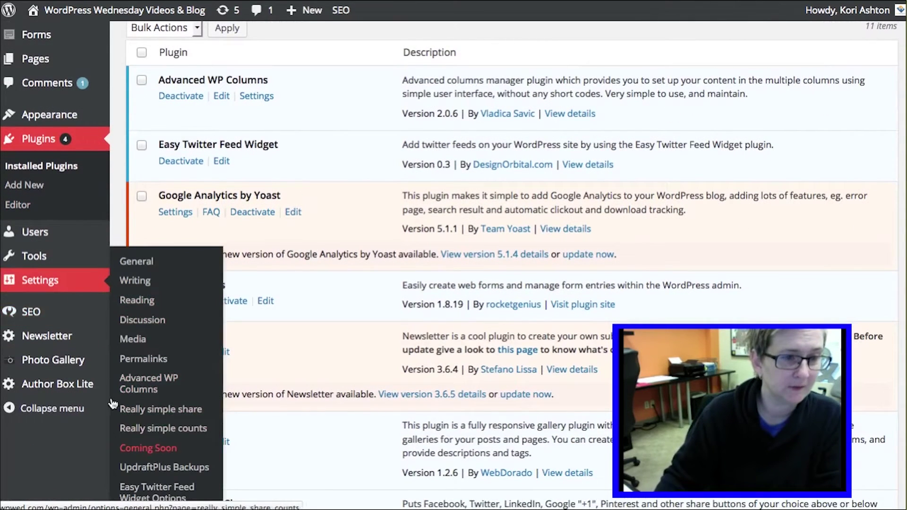
left_click(144, 449)
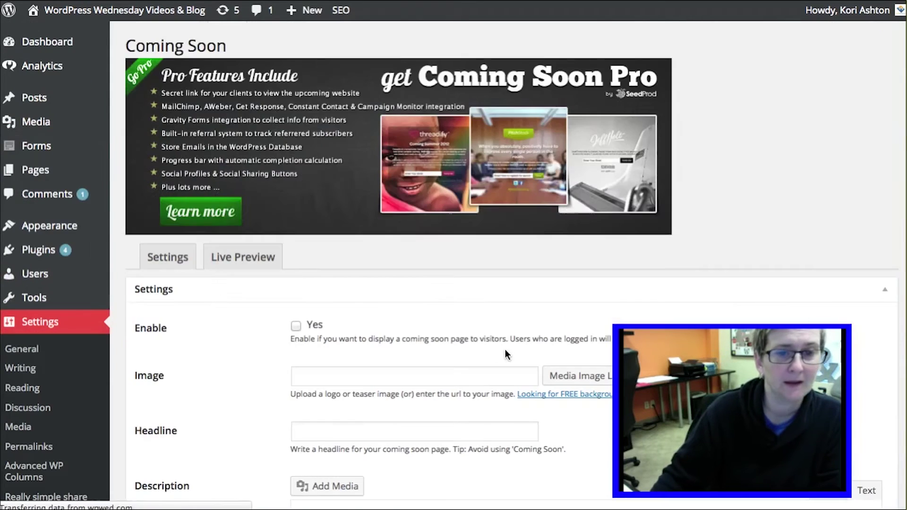
- Tick Enable to turn on the coming soon page for visitors
left_click_drag(621, 338, 749, 13)
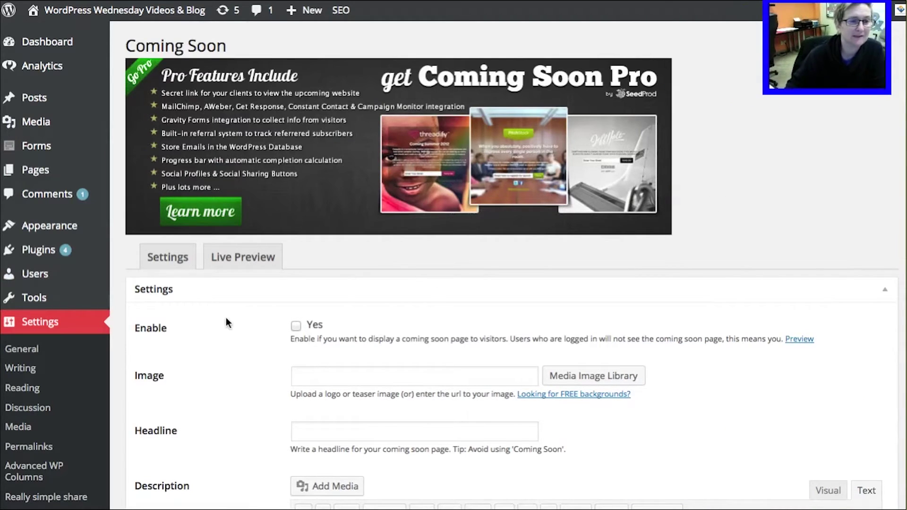
scroll(239, 316, "down", 1)
scroll(239, 313, "down", 1)
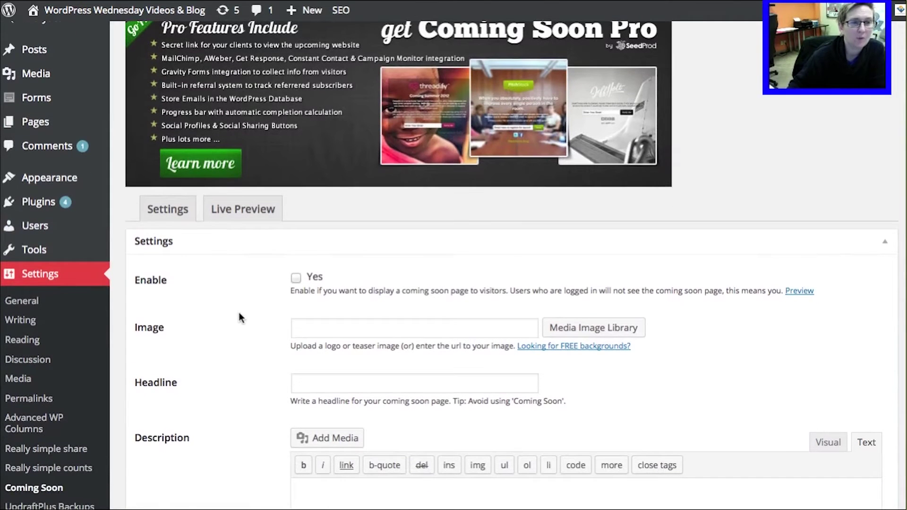
scroll(239, 313, "up", 1)
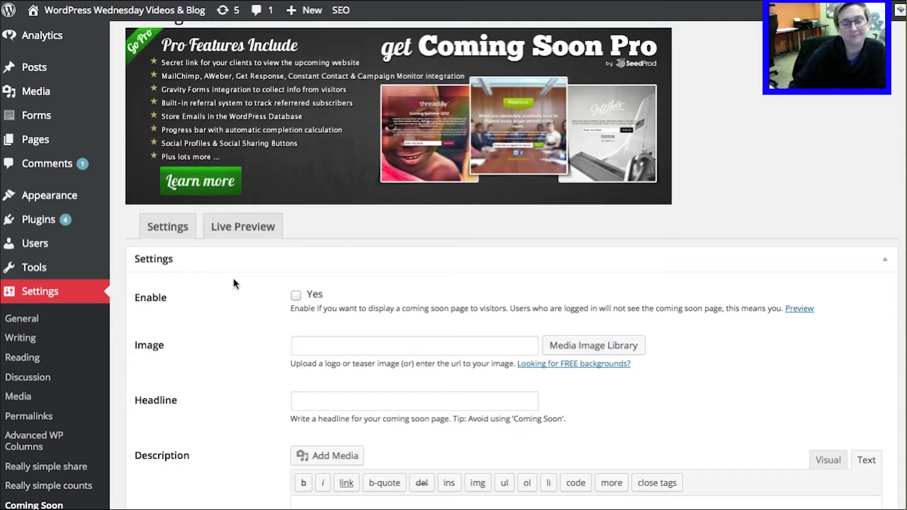
scroll(212, 280, "down", 2)
scroll(208, 279, "down", 2)
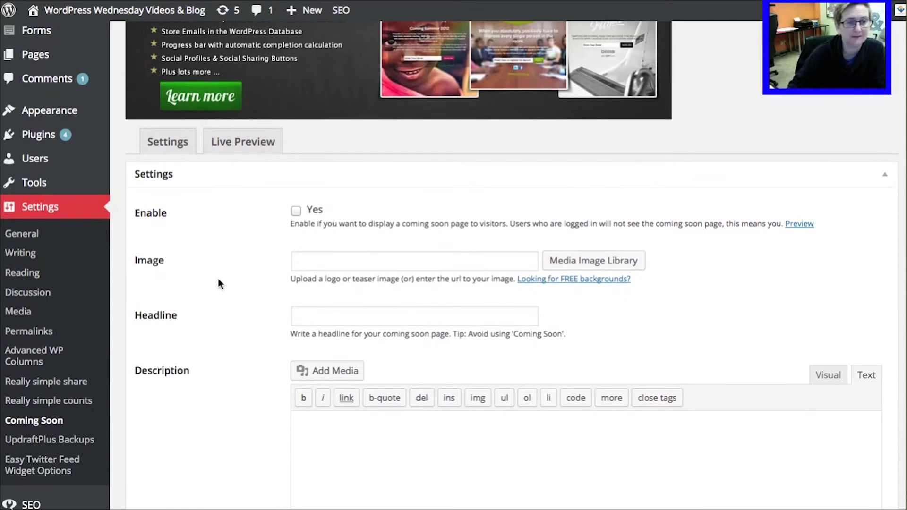
left_click(295, 210)
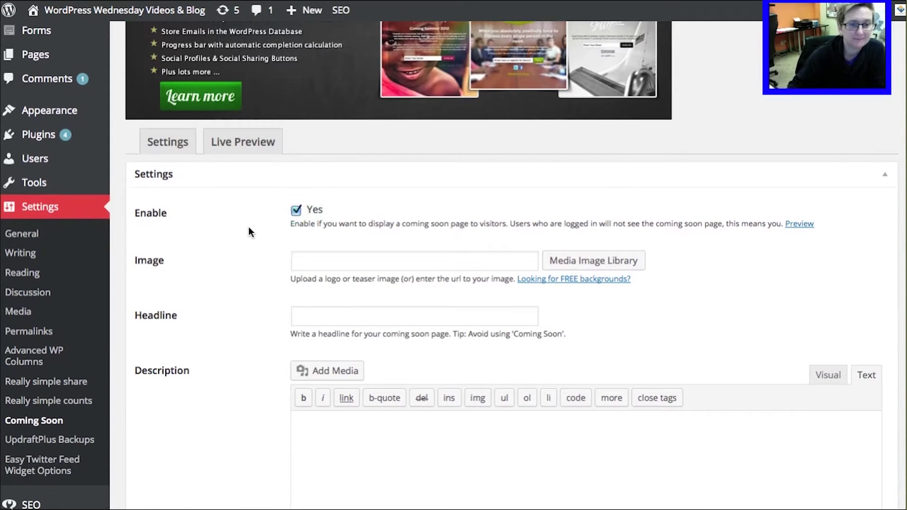
- Type the headline 'We are currently updating our website.' into the Headline field
scroll(248, 227, "down", 3)
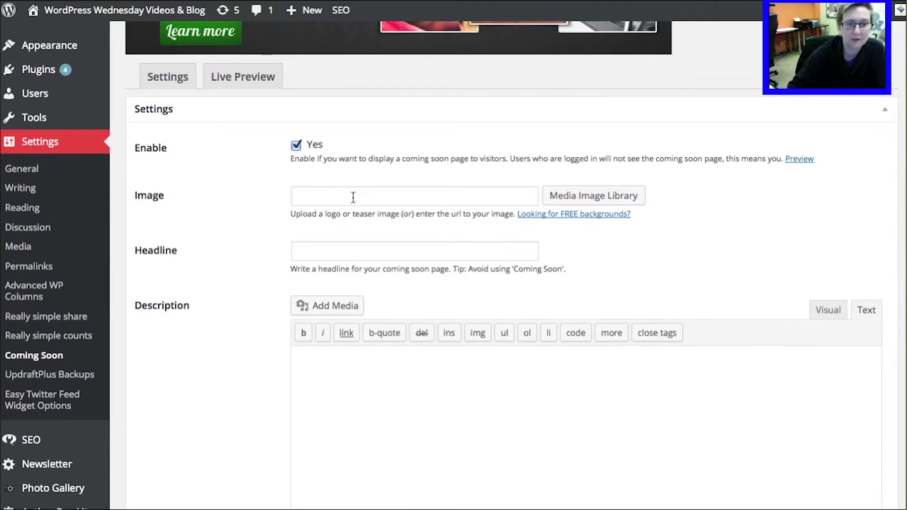
scroll(213, 208, "down", 3)
left_click(312, 187)
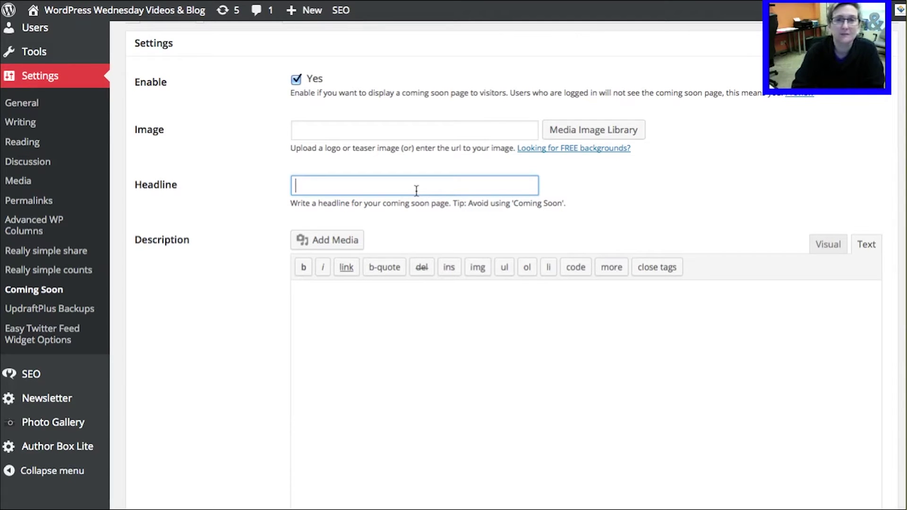
type("We")
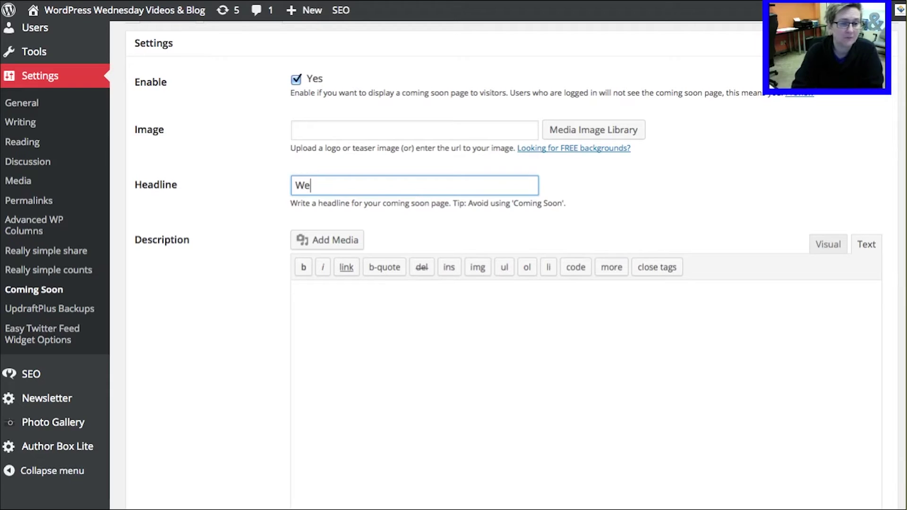
type(" are currently")
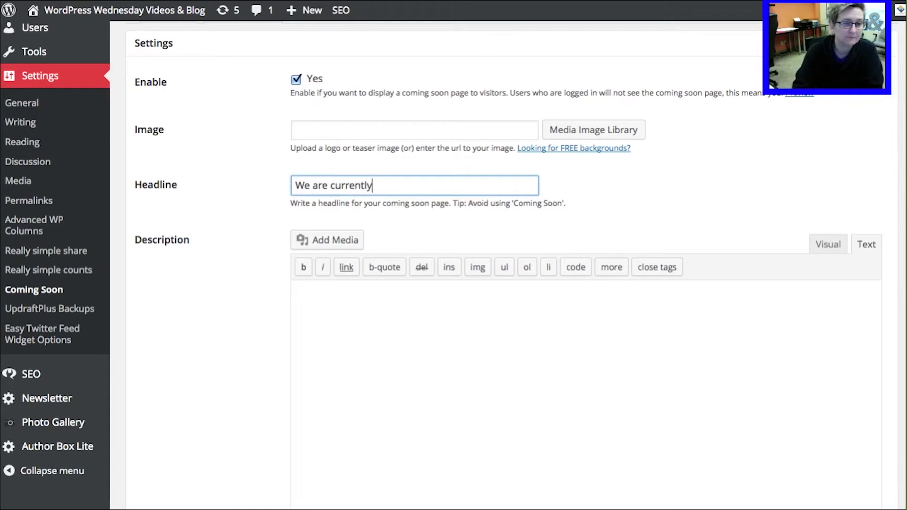
type(" updating our website.")
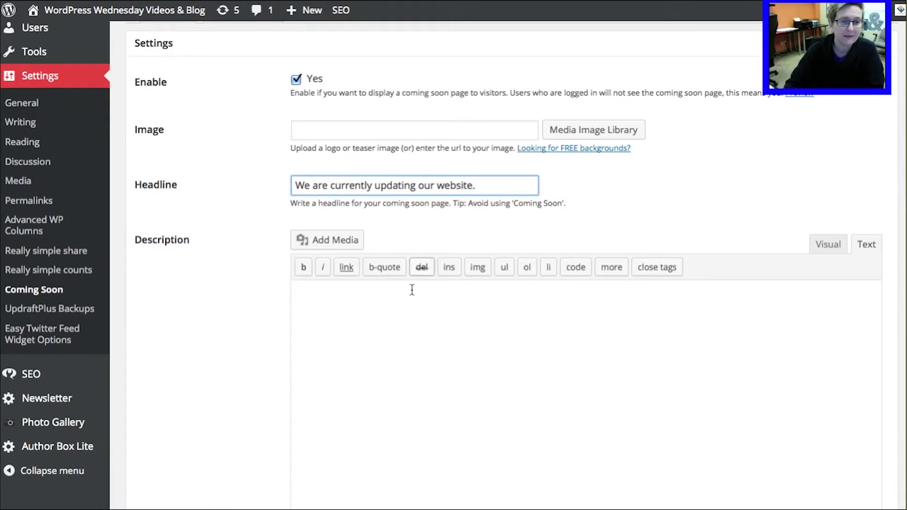
- In the Visual editor, write 'Please connect with us over on Facebook for now LINK HERE' and 'We'll be back online within 24 hours.'
left_click(416, 331)
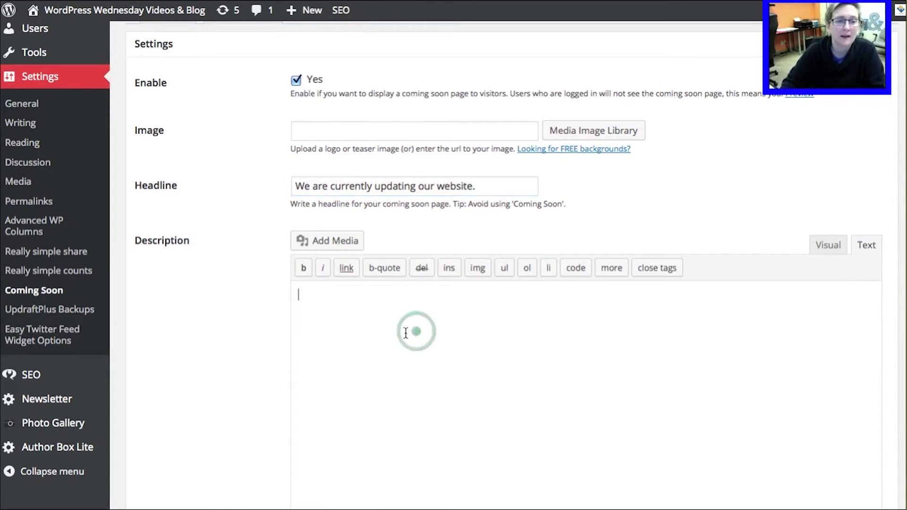
scroll(519, 213, "down", 3)
left_click(826, 135)
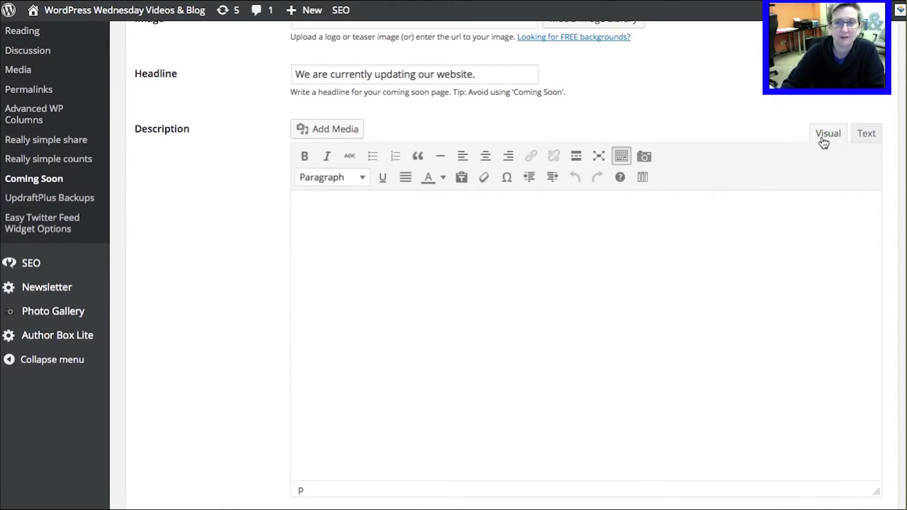
left_click(462, 252)
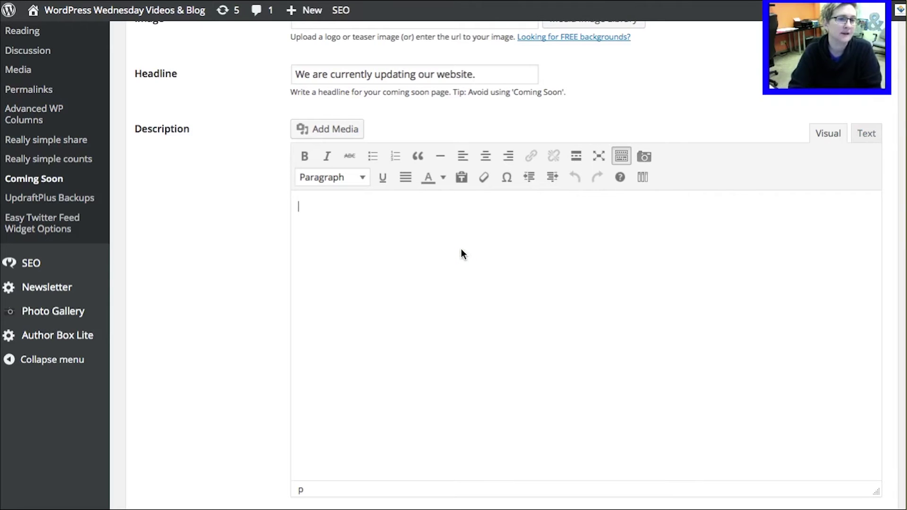
type("Please co")
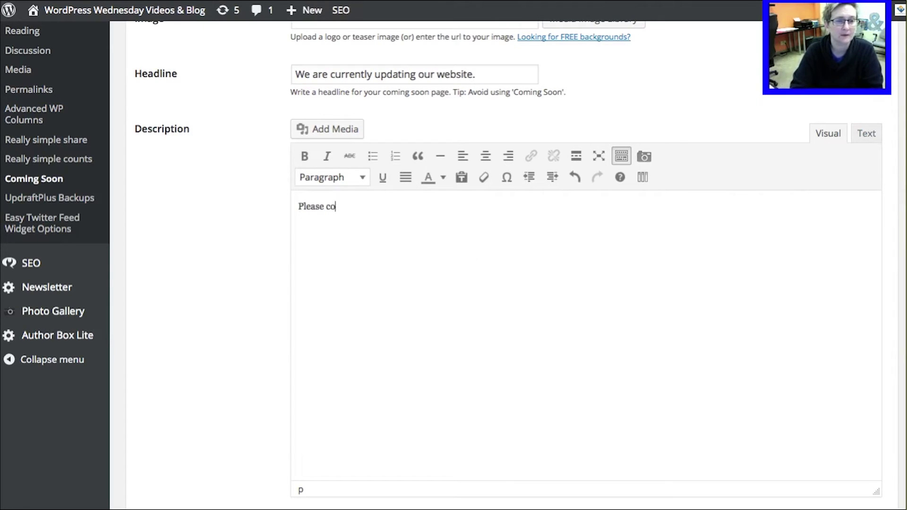
type("nnect with u")
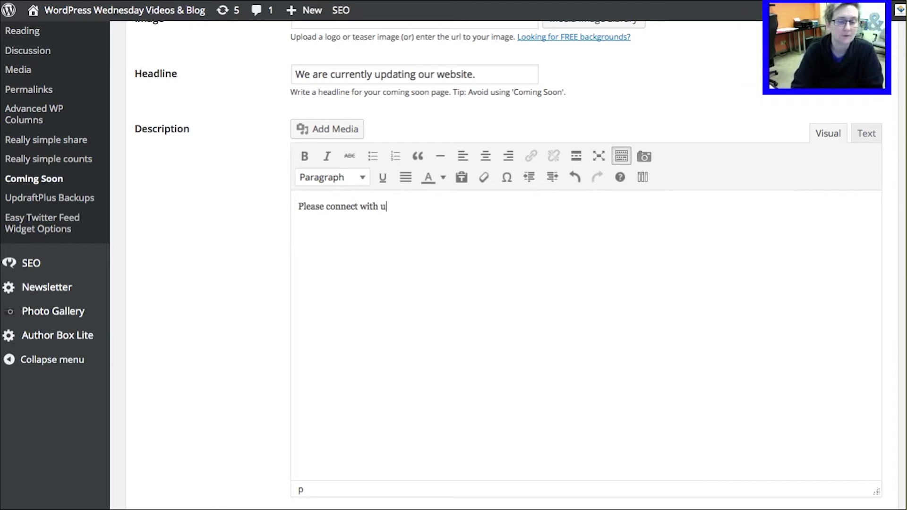
type("s over ")
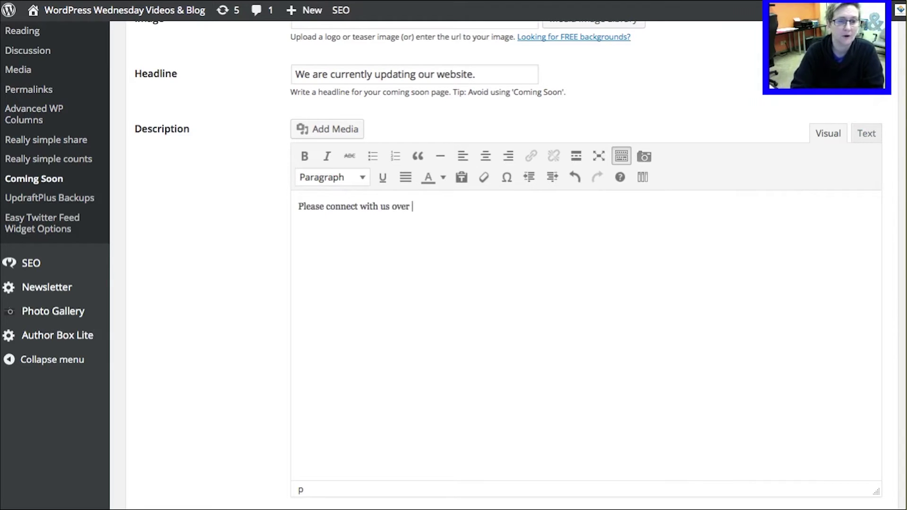
type("on Facebook for now ")
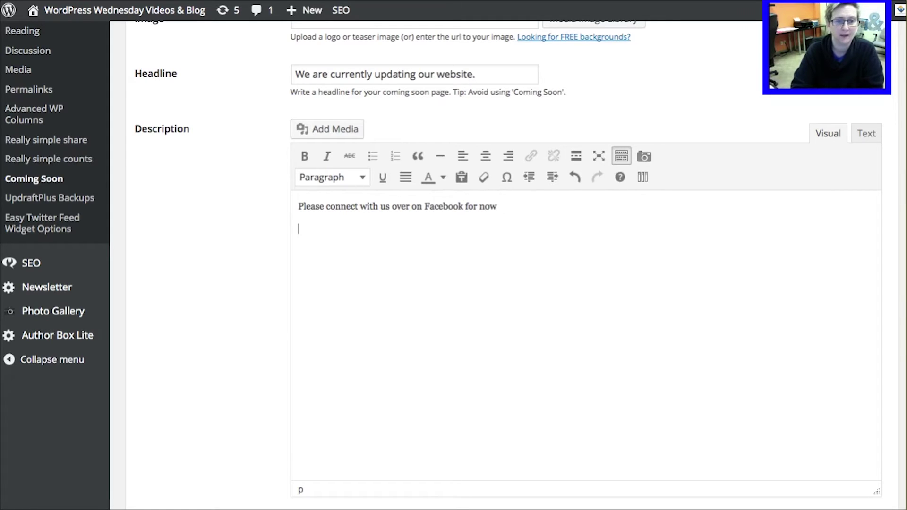
type("LINK HER")
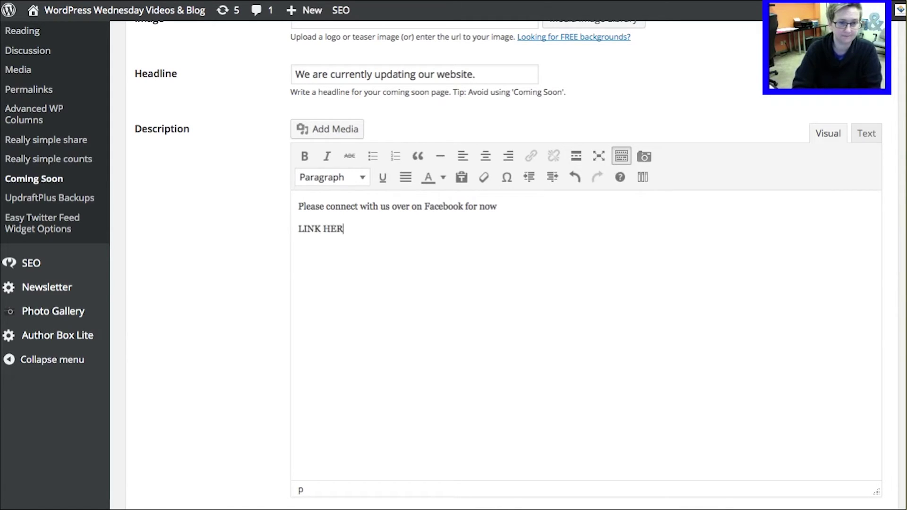
type("E")
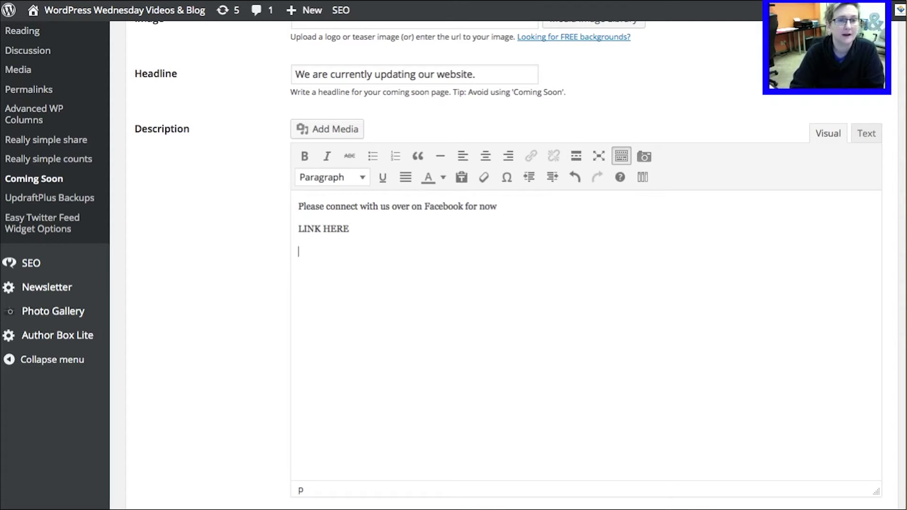
key("Return")
type("We'll b")
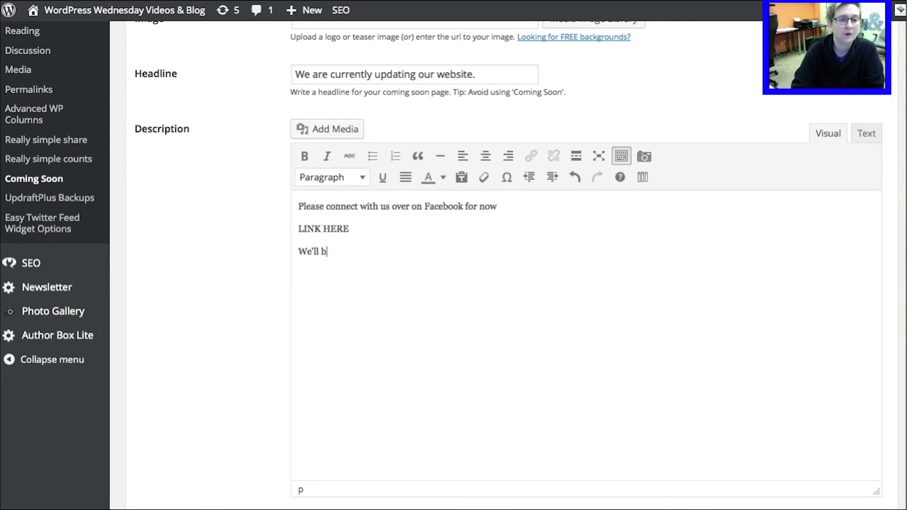
type("e back online ")
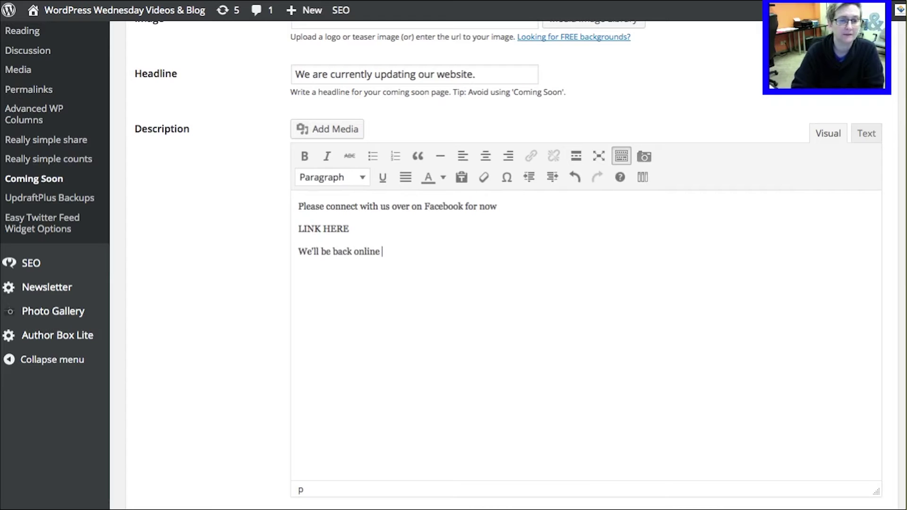
type("within ")
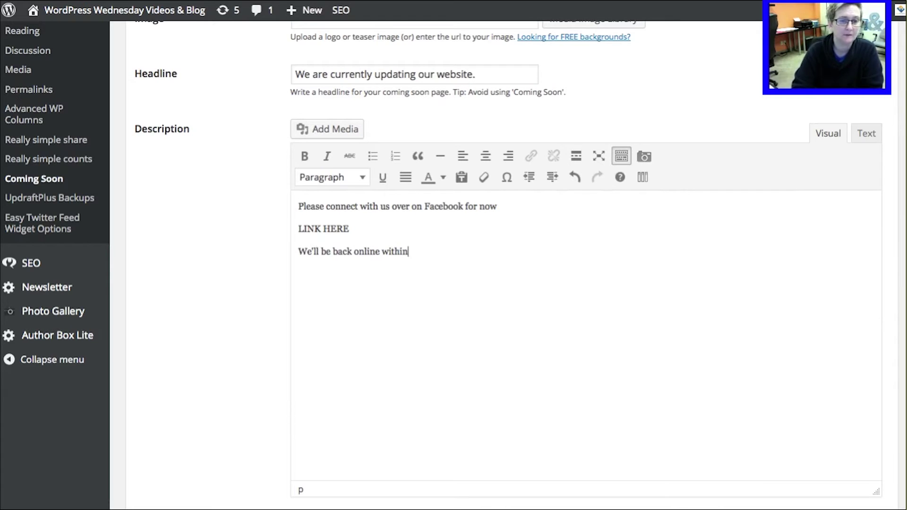
type("24 hours.")
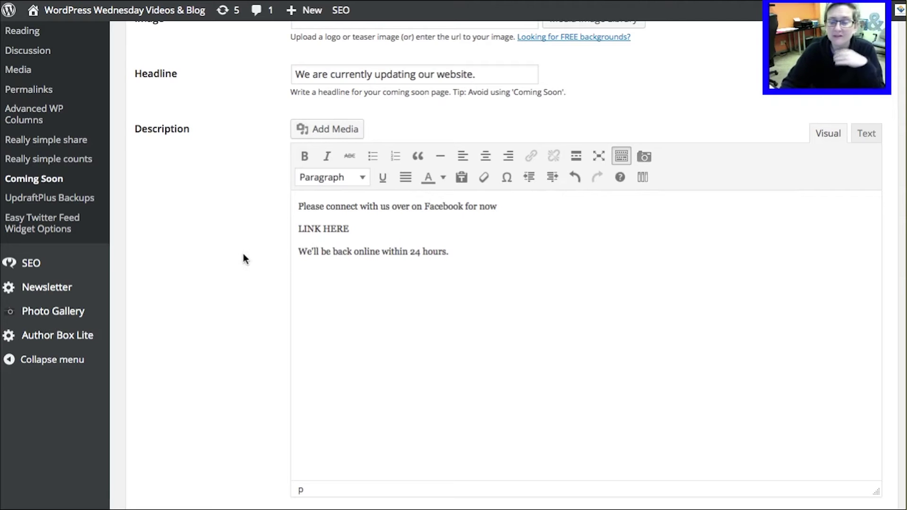
scroll(244, 255, "down", 3)
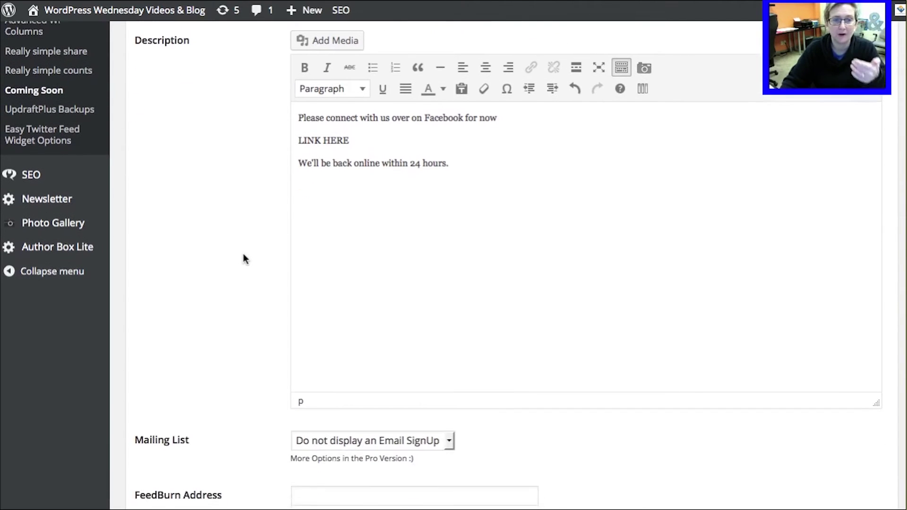
scroll(243, 253, "down", 6)
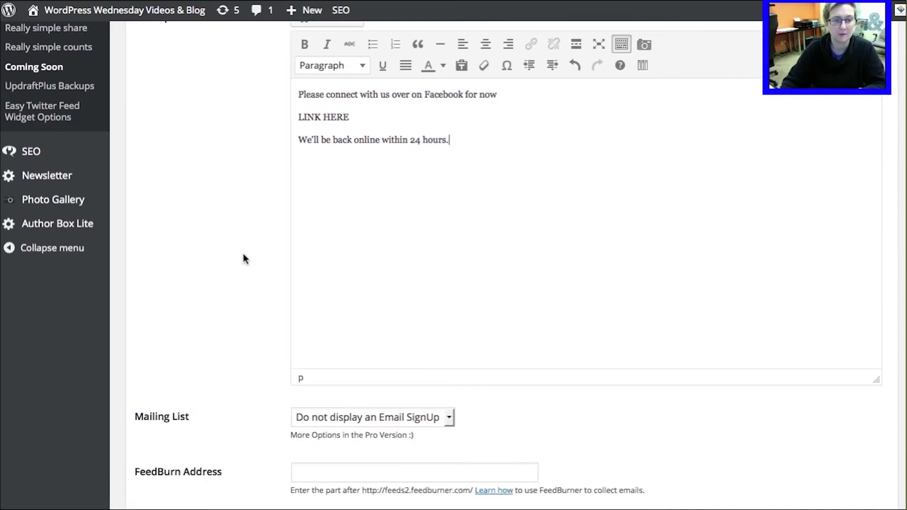
left_click(329, 246)
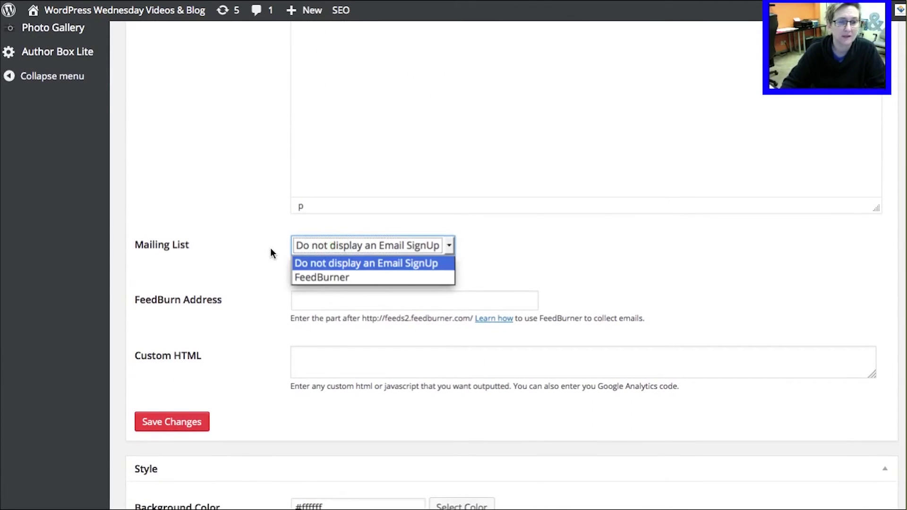
left_click(257, 253)
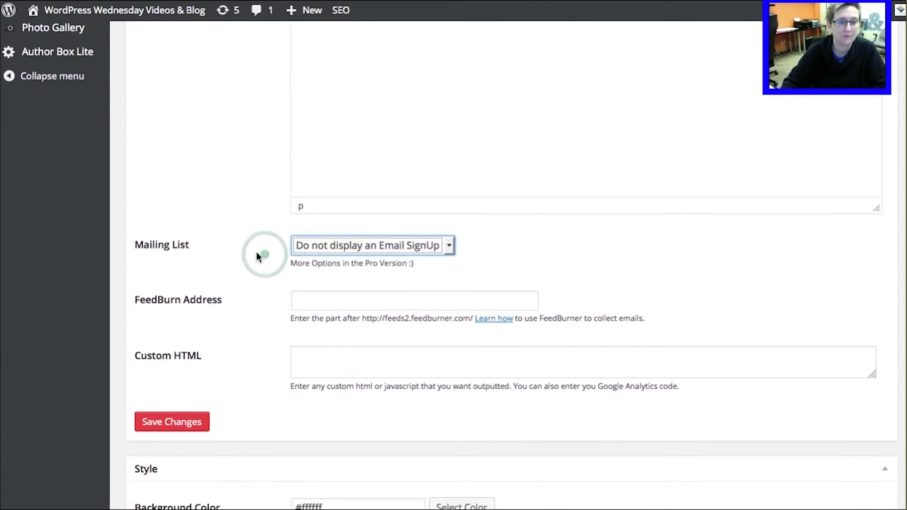
scroll(257, 253, "down", 2)
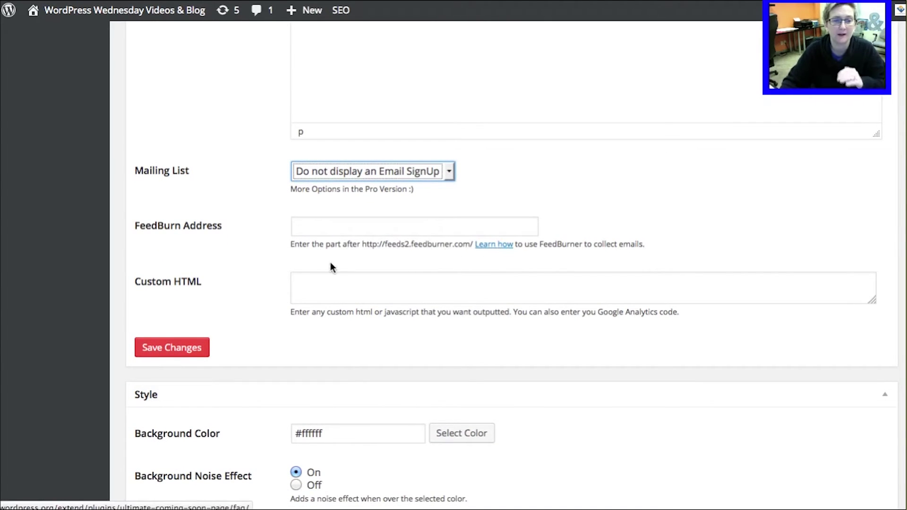
scroll(269, 248, "down", 4)
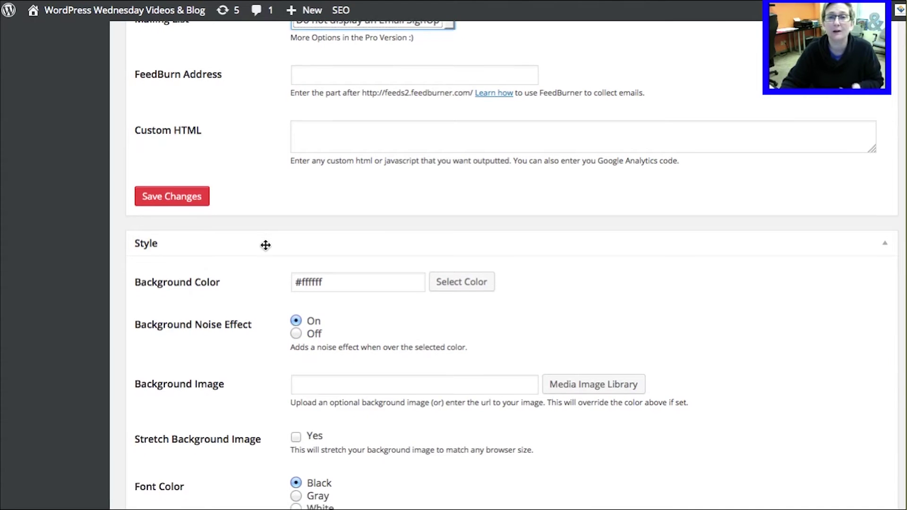
scroll(266, 247, "down", 2)
scroll(266, 249, "down", 3)
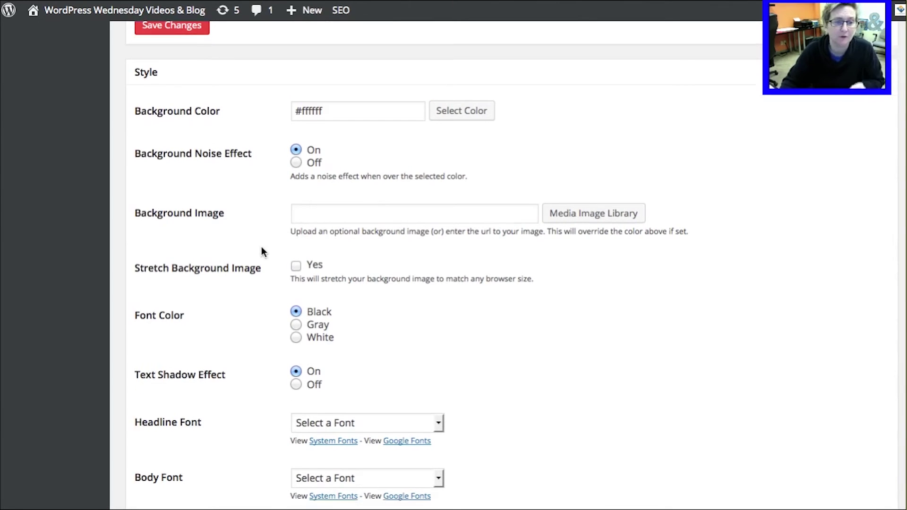
scroll(262, 247, "down", 7)
scroll(259, 251, "down", 1)
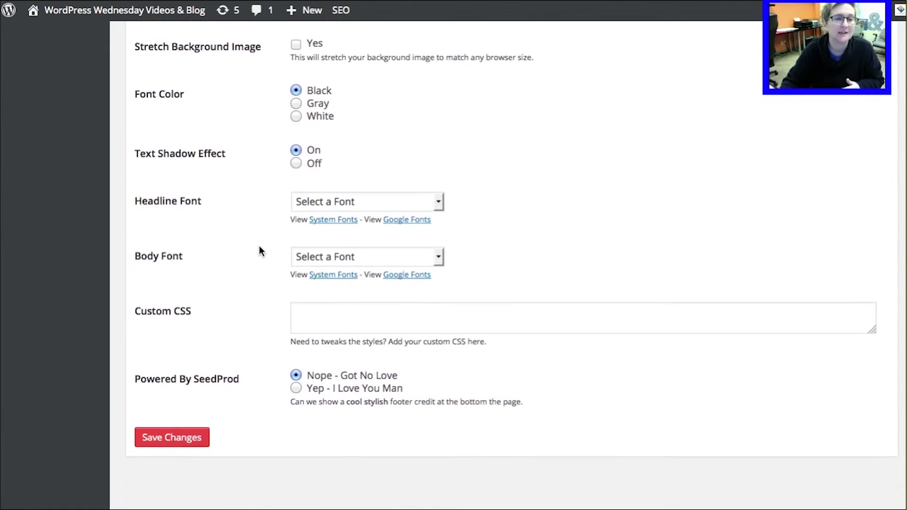
scroll(259, 250, "down", 1)
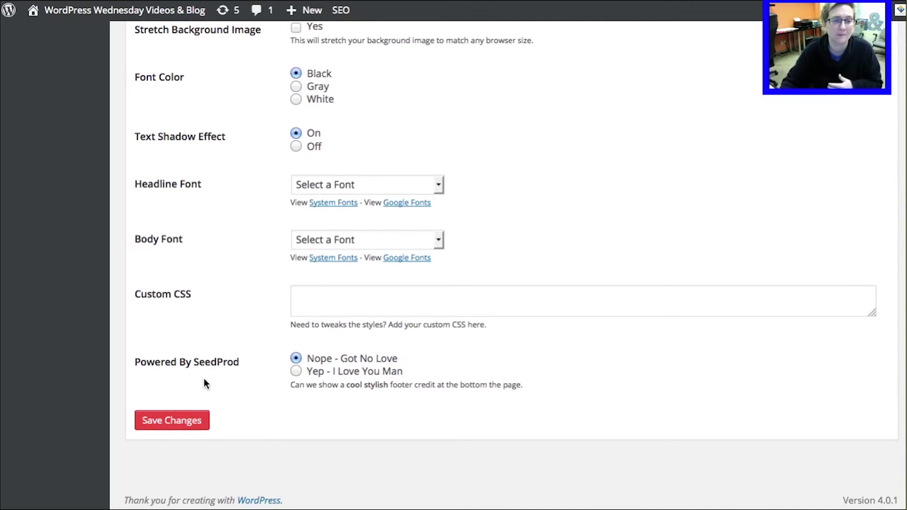
left_click(177, 428)
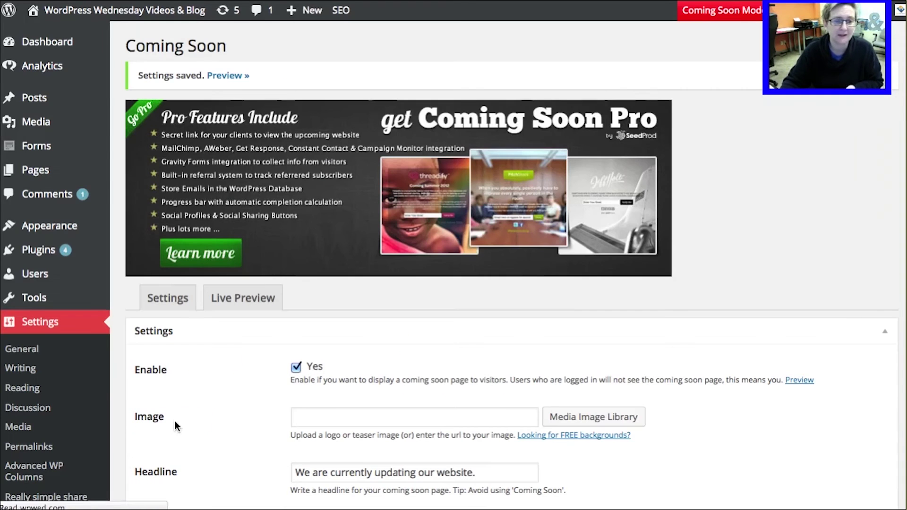
- Show the Live Preview and check the LINK HERE placeholder line
left_click(241, 310)
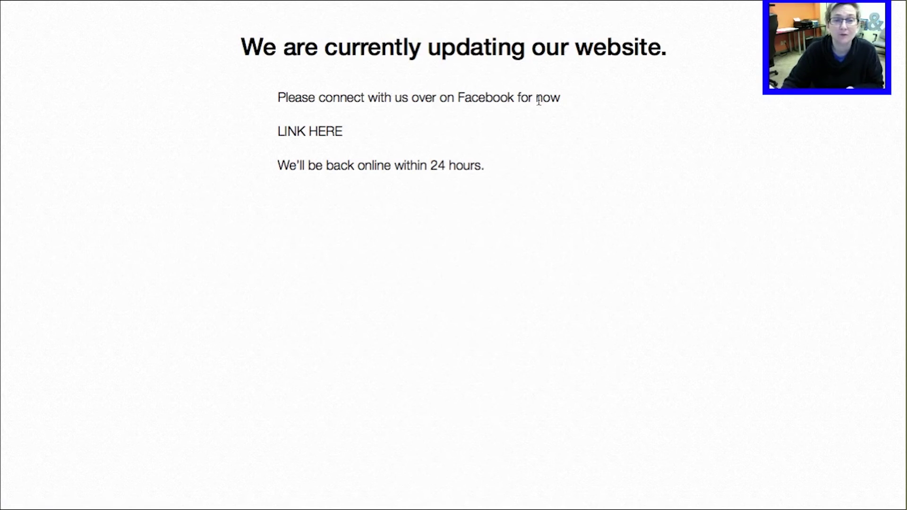
left_click_drag(268, 131, 368, 135)
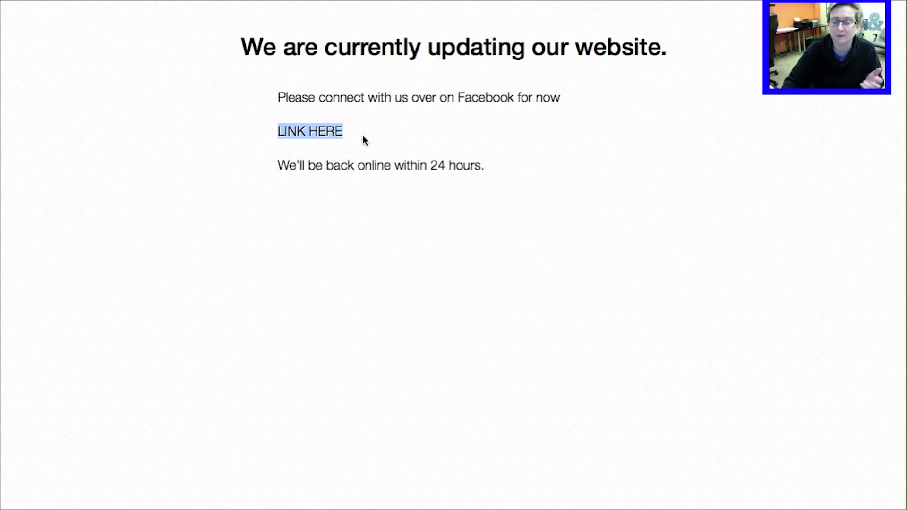
left_click(364, 136)
left_click(320, 131)
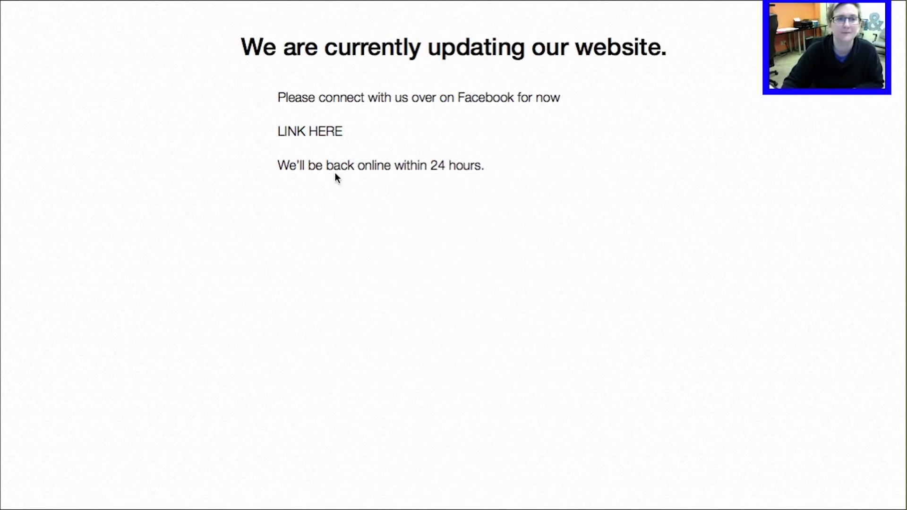